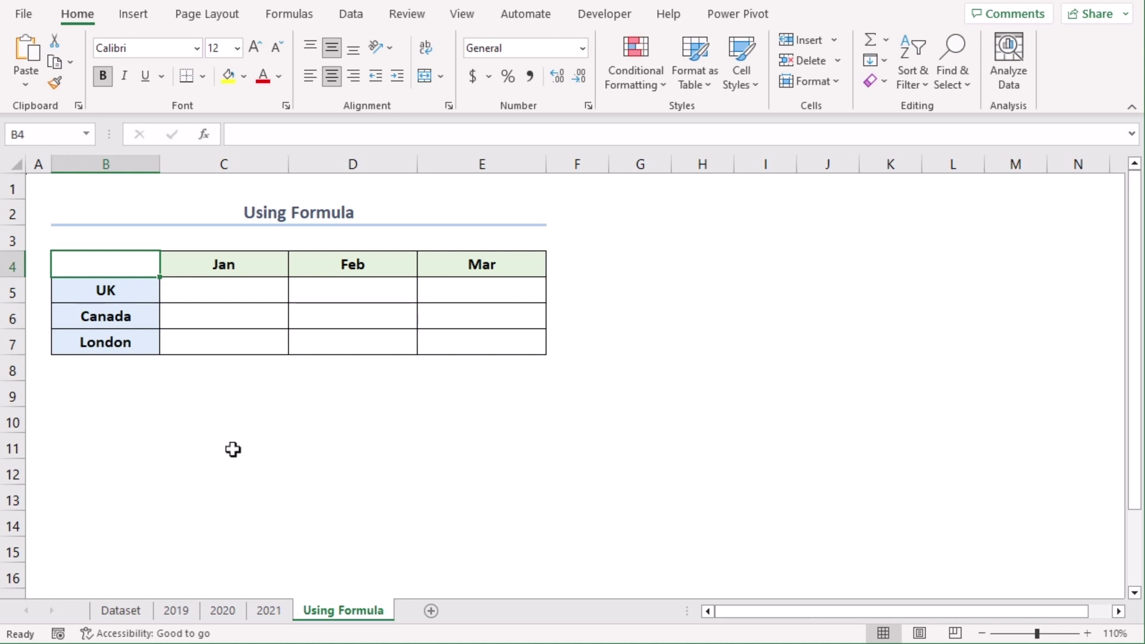
Look over the 2019, 2020 and 2021 sales sheets, then return to Using Formula.
{"action": "left_click", "coordinate": [170, 614]}
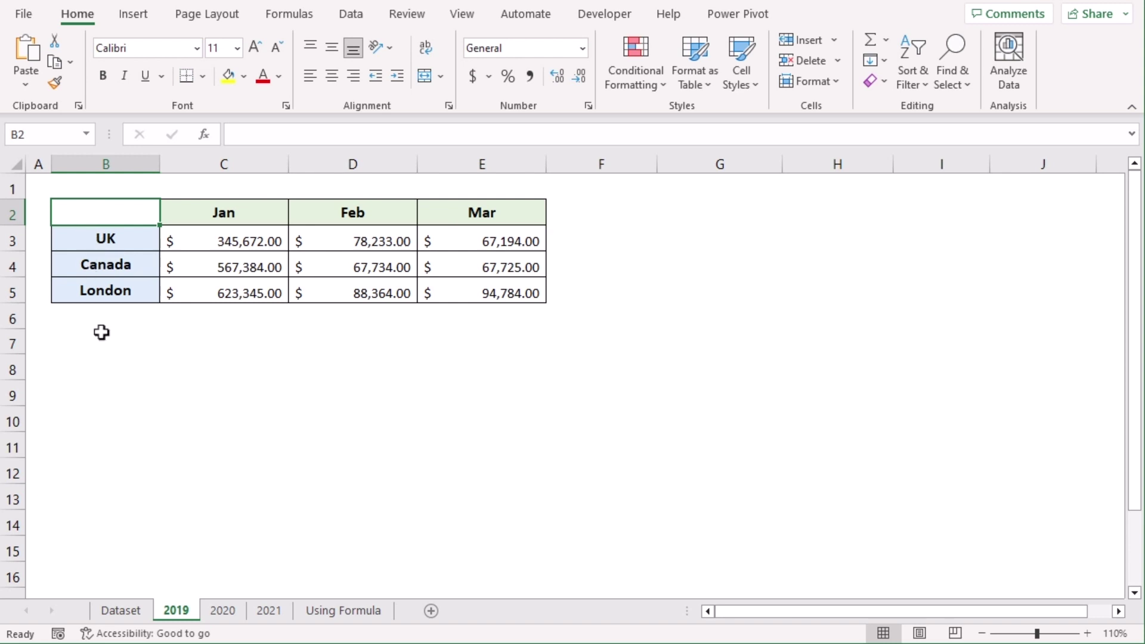
{"action": "left_click", "coordinate": [223, 612]}
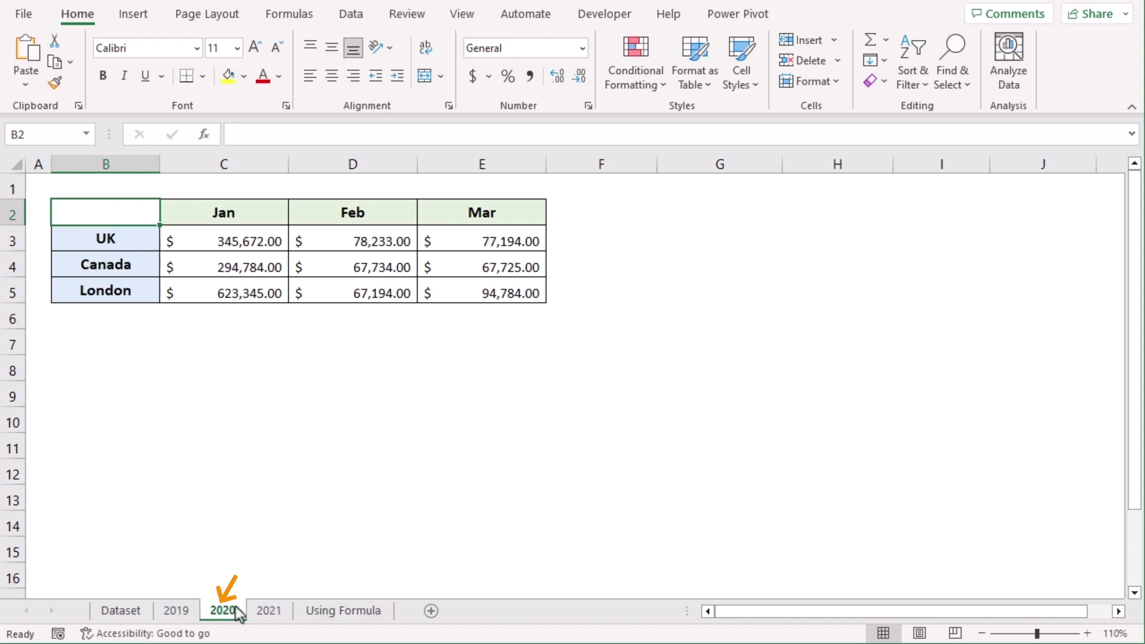
{"action": "left_click", "coordinate": [266, 614]}
{"action": "left_click", "coordinate": [317, 612]}
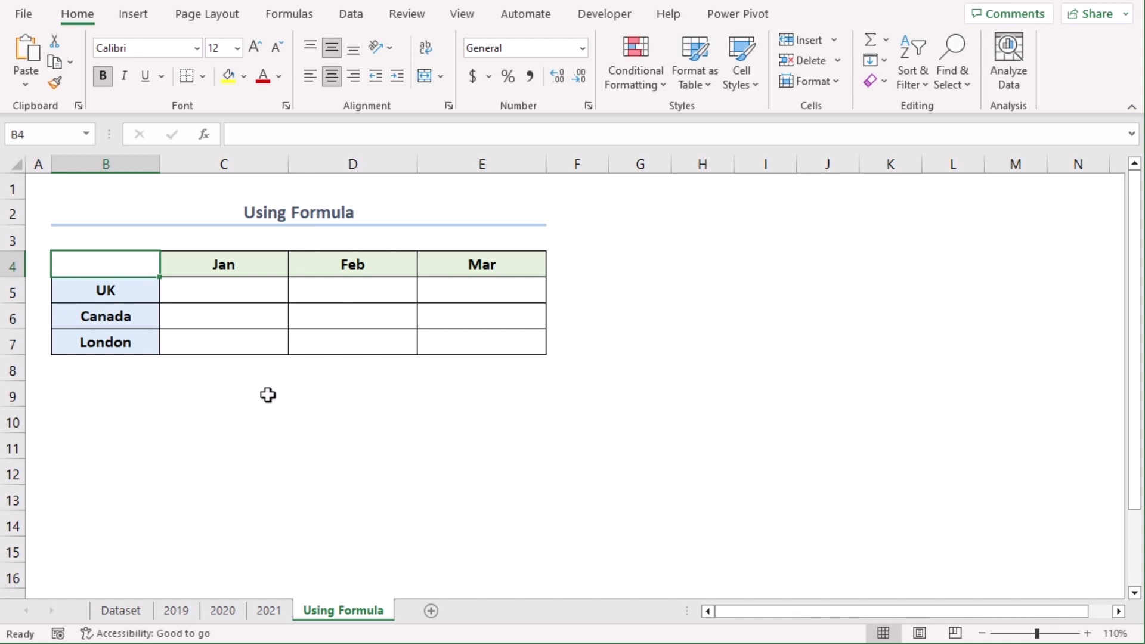
Enter =SUM('2019:2021'!C3) in C5 to total UK January across the three years.
{"action": "left_click", "coordinate": [225, 290]}
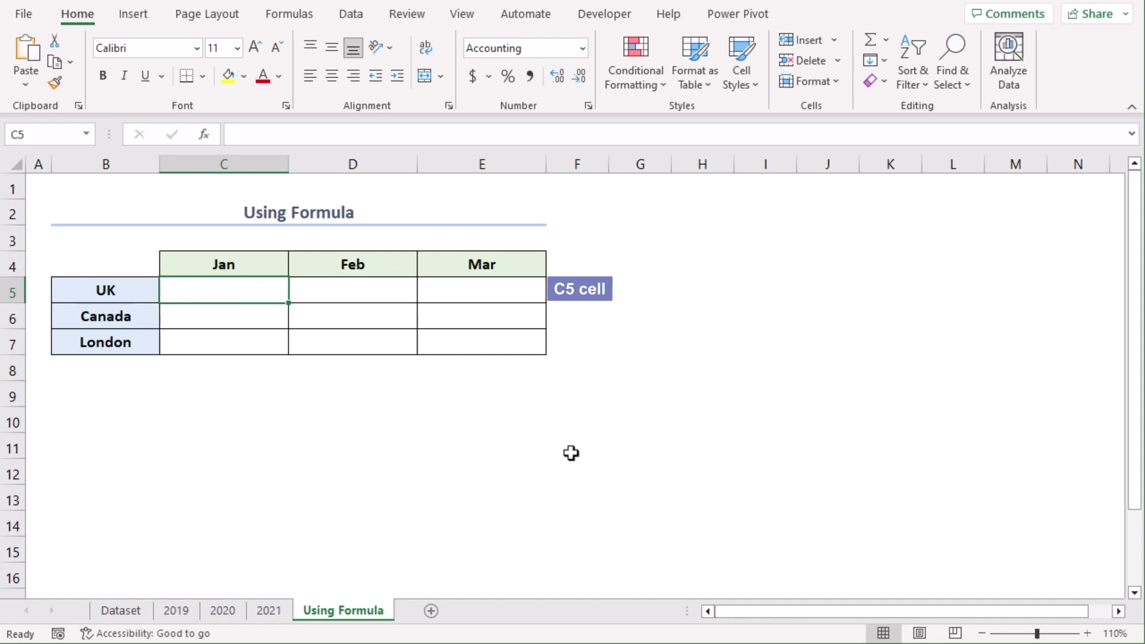
{"action": "type", "text": "=sum"}
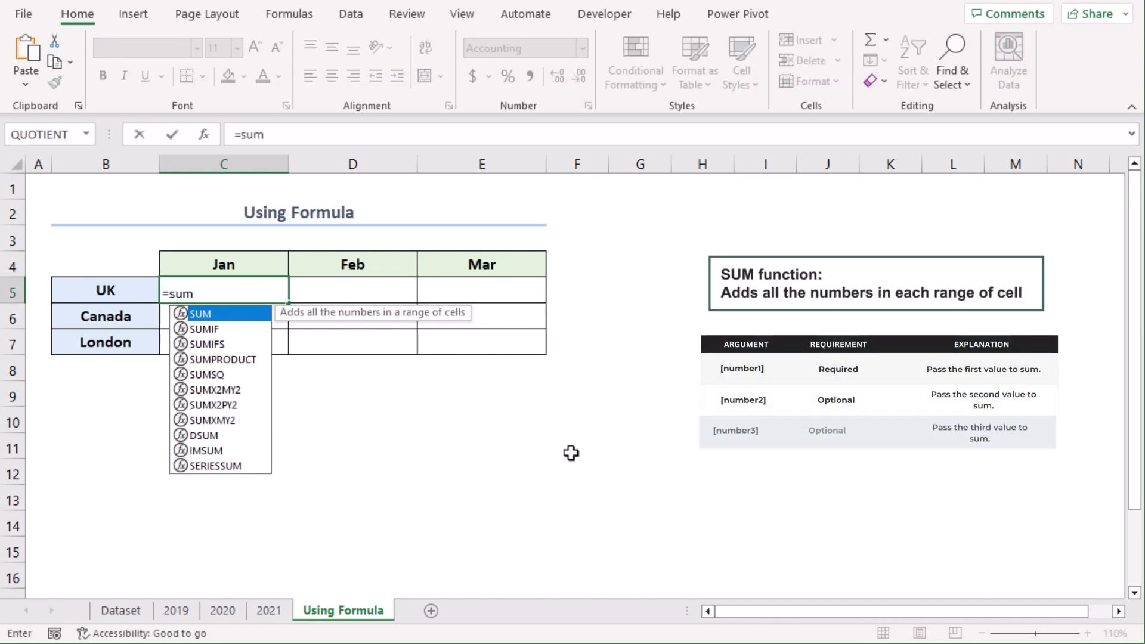
{"action": "key", "text": "Tab"}
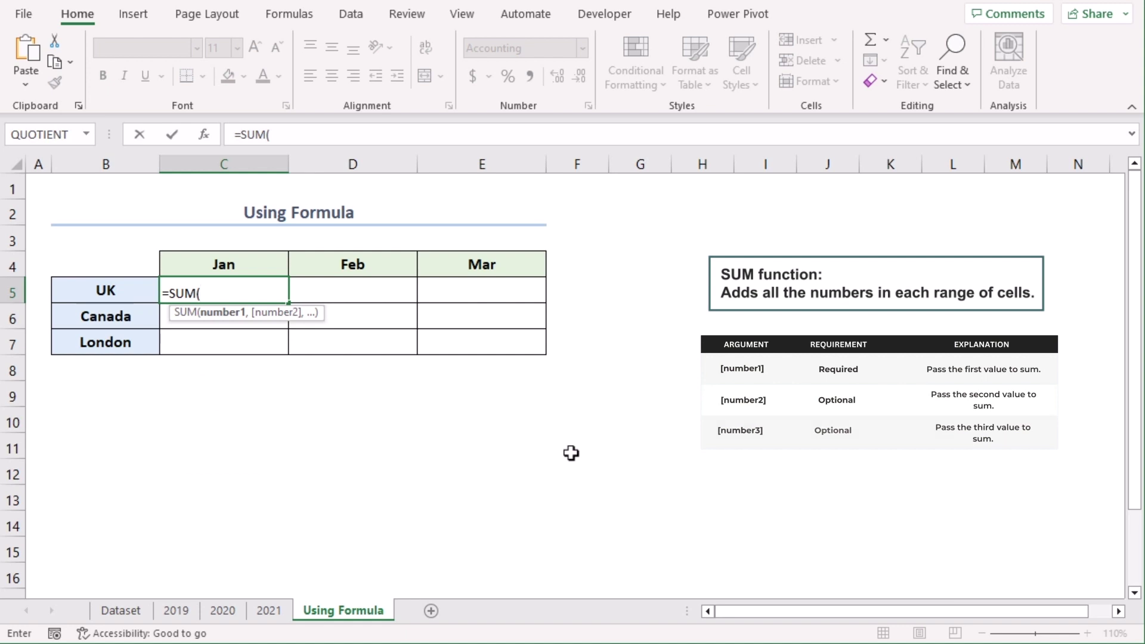
{"action": "left_click", "coordinate": [169, 613]}
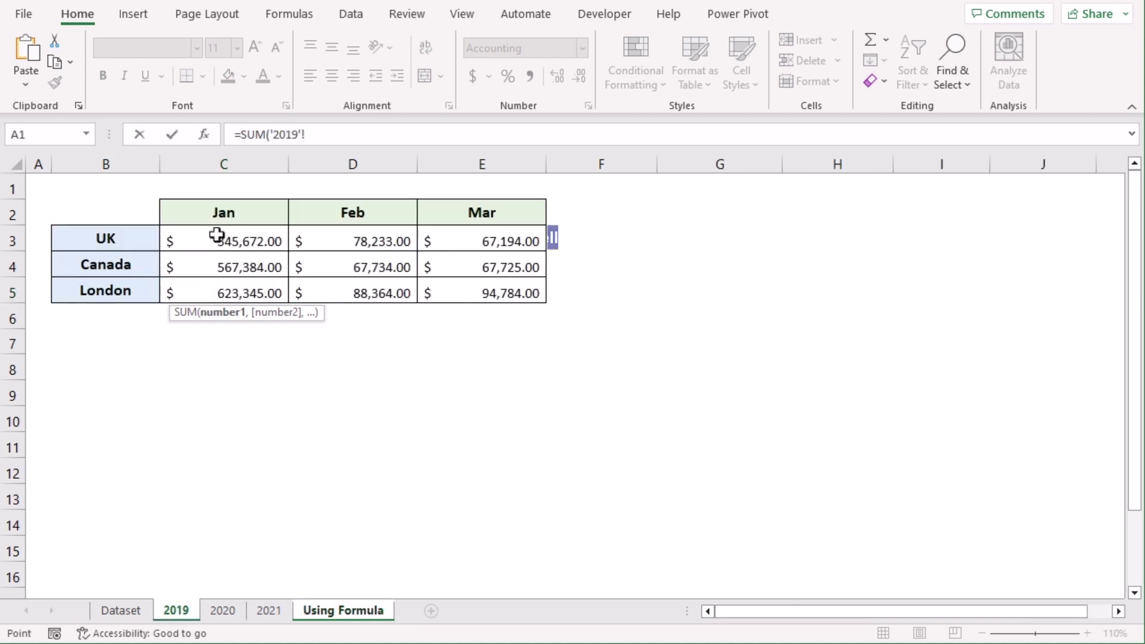
{"action": "left_click", "coordinate": [198, 242]}
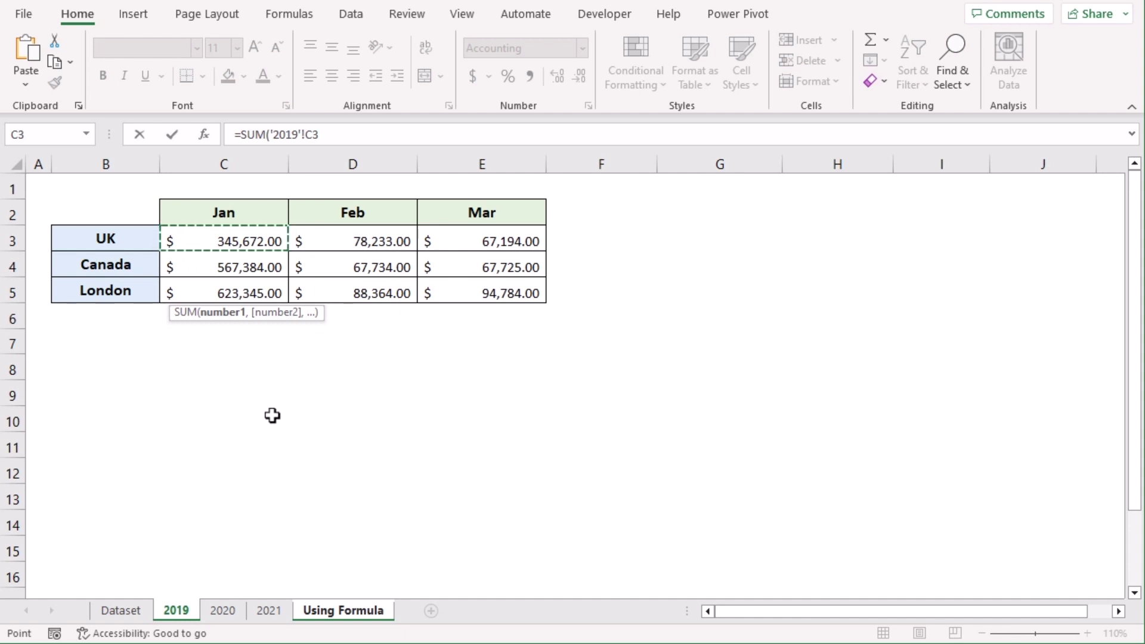
{"action": "key", "text": "shift"}
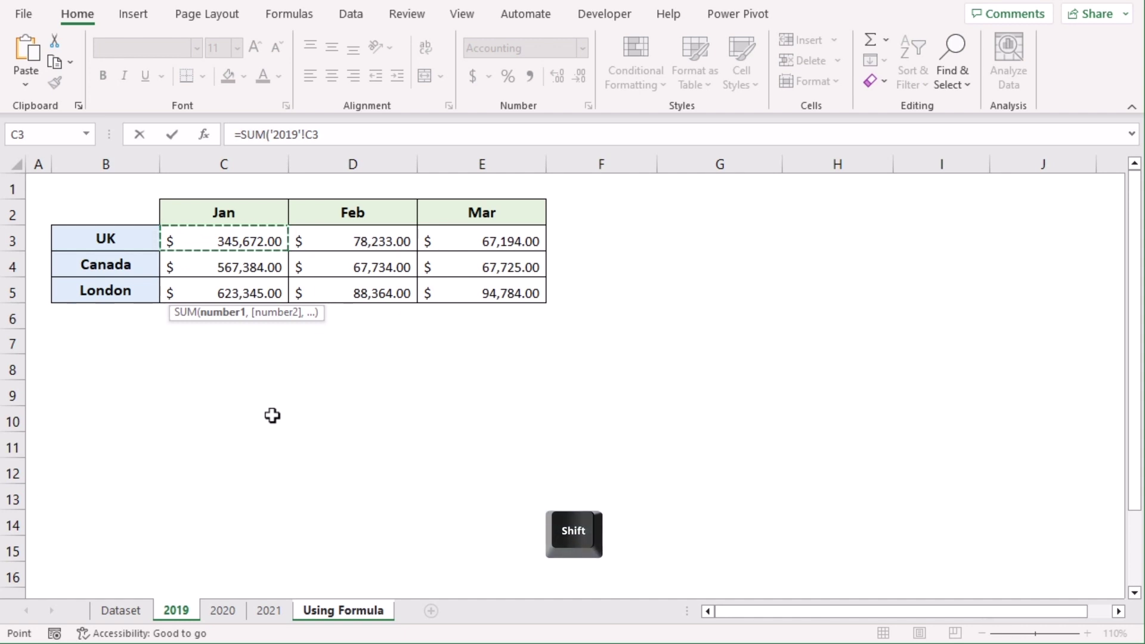
{"action": "left_click", "coordinate": [273, 617], "text": "shift"}
{"action": "key", "text": "Return"}
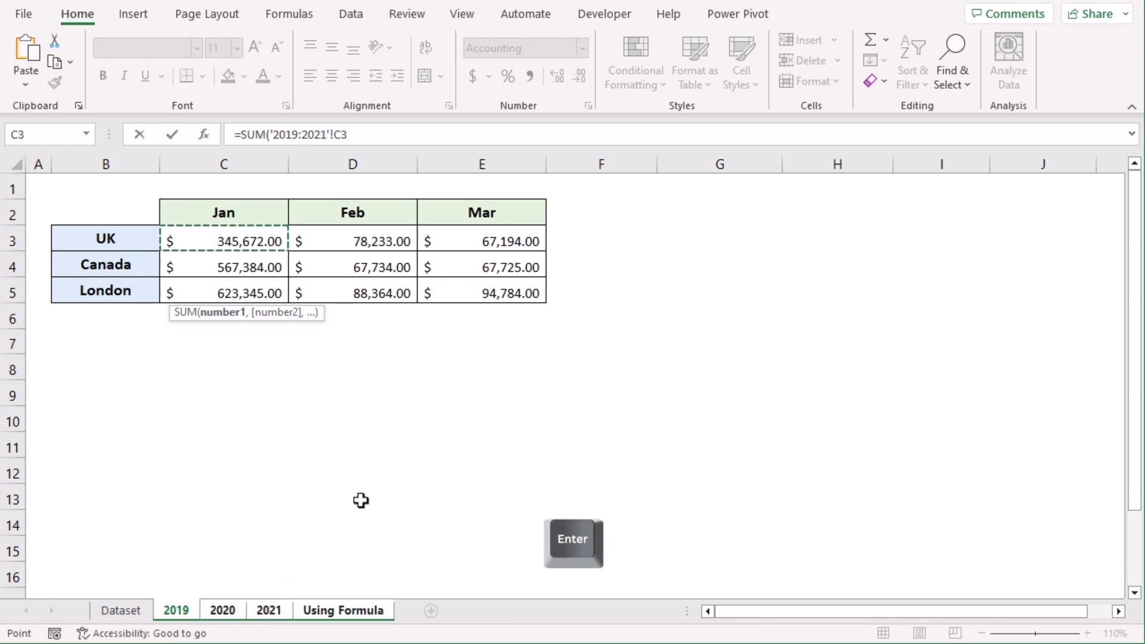
{"action": "left_click", "coordinate": [267, 294]}
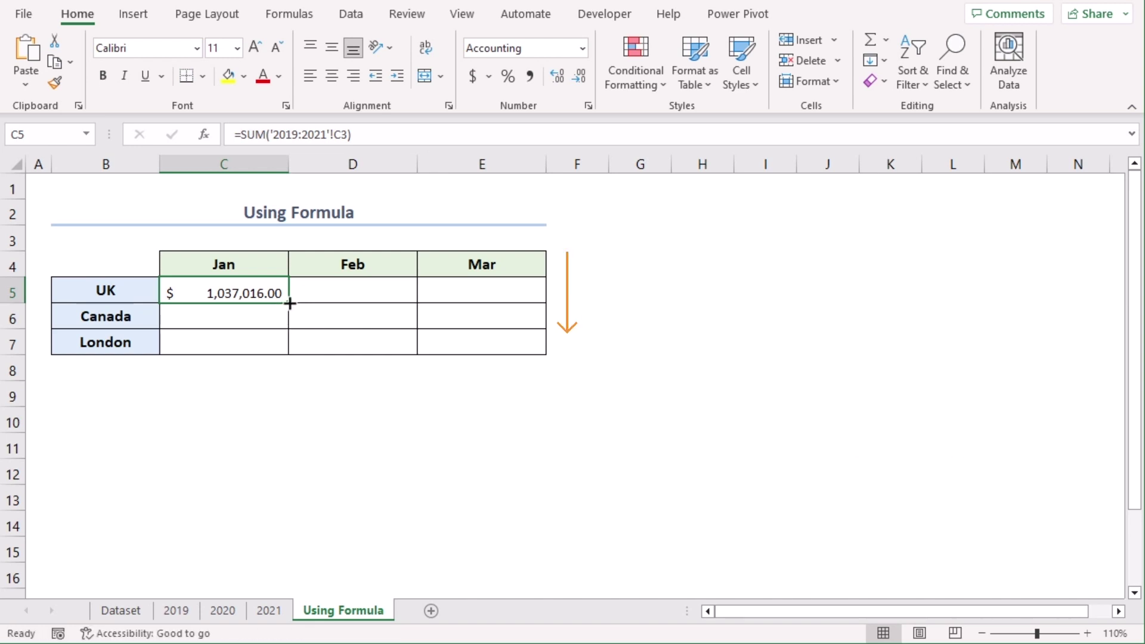
Fill the three-sheet SUM formula down to C7 and across to column E, then verify D5–E7.
{"action": "double_click", "coordinate": [289, 304]}
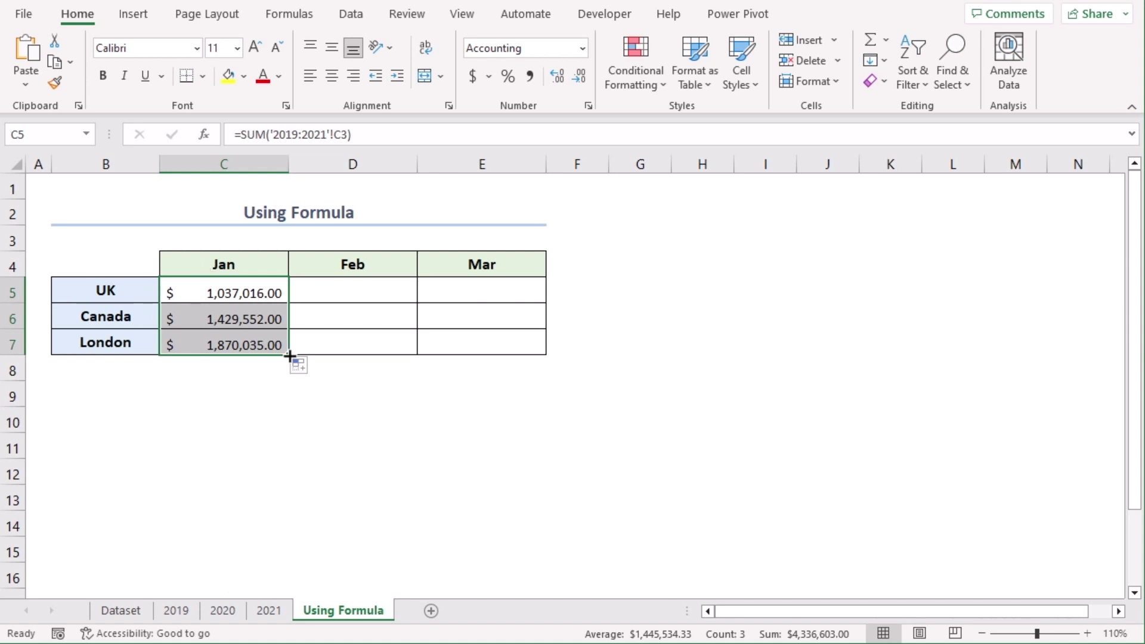
{"action": "left_click_drag", "start_coordinate": [290, 356], "coordinate": [523, 353]}
{"action": "left_click", "coordinate": [378, 291]}
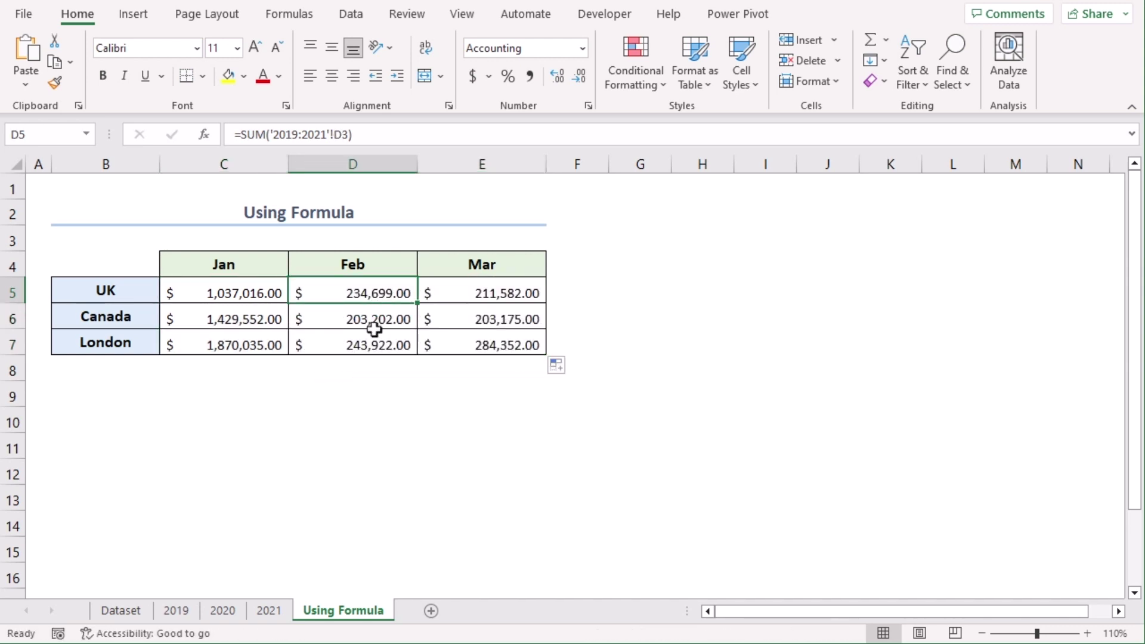
{"action": "left_click", "coordinate": [382, 335]}
{"action": "left_click", "coordinate": [511, 295]}
{"action": "left_click", "coordinate": [508, 322]}
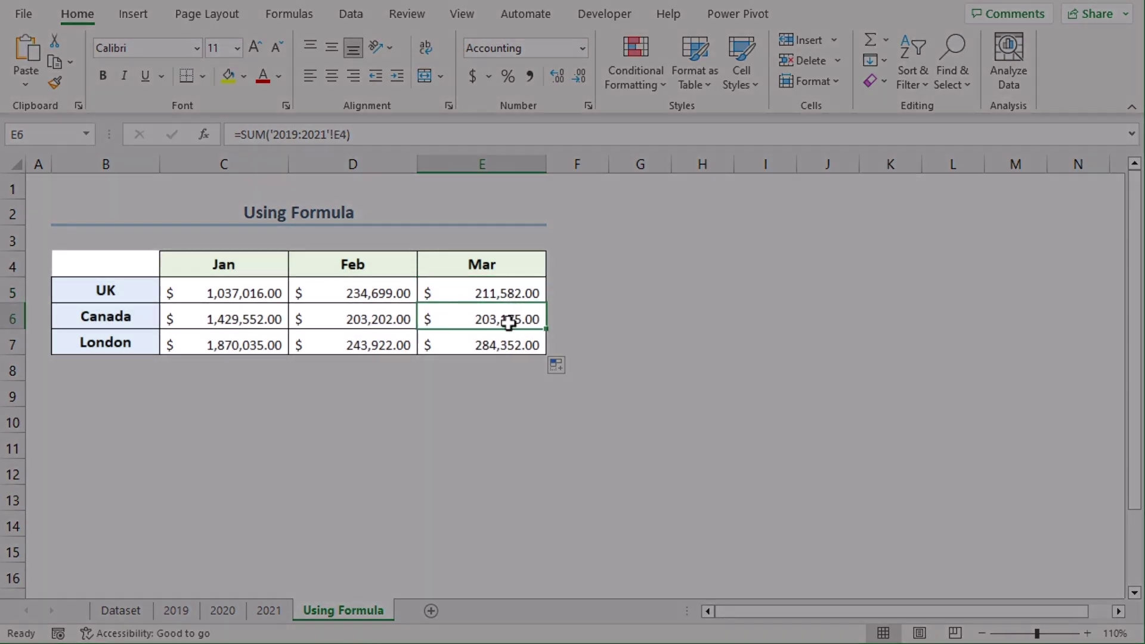
{"action": "left_click", "coordinate": [493, 342]}
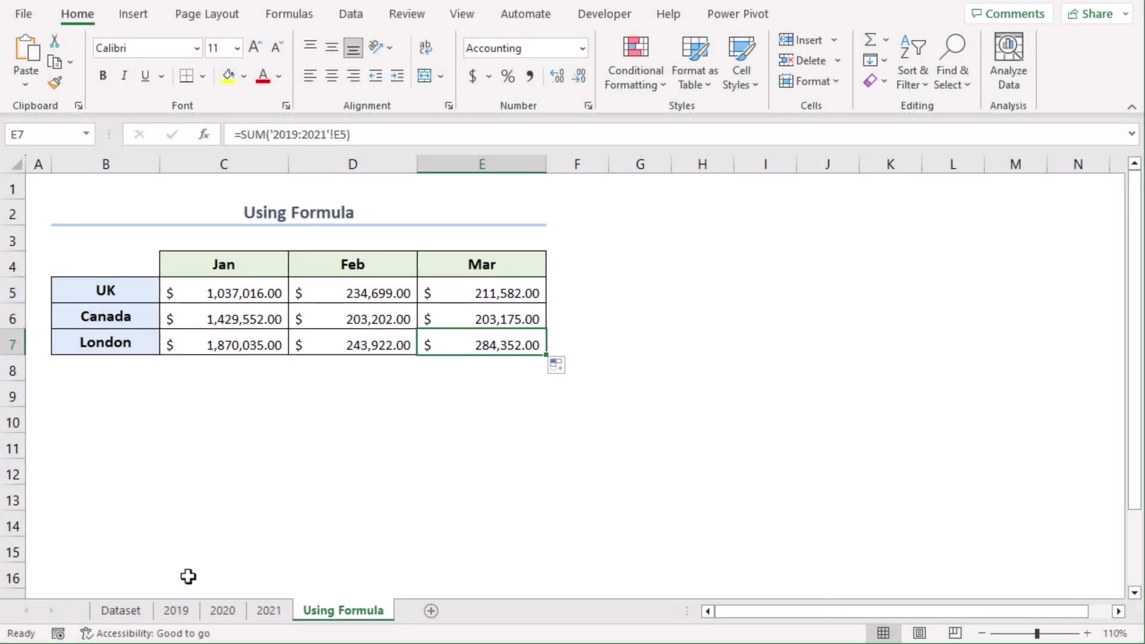
Change 2019 Canada January sales in C4 to 567,000 and check the updated summary total.
{"action": "left_click", "coordinate": [179, 611]}
{"action": "key", "text": "Down"}
{"action": "key", "text": "Down"}
{"action": "key", "text": "Right"}
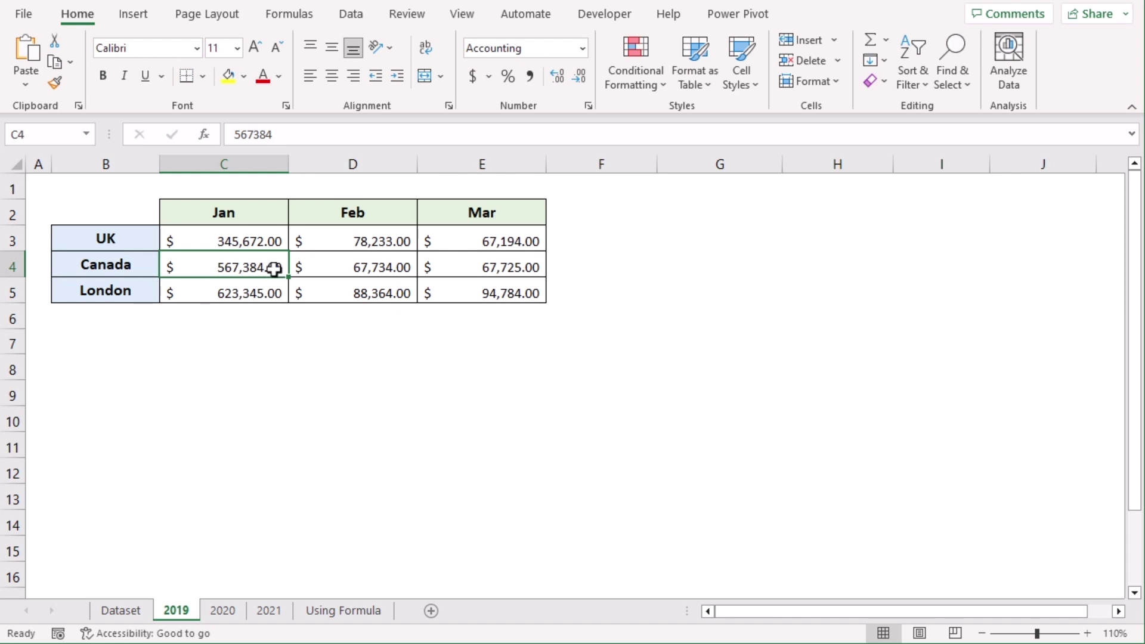
{"action": "left_click", "coordinate": [251, 135]}
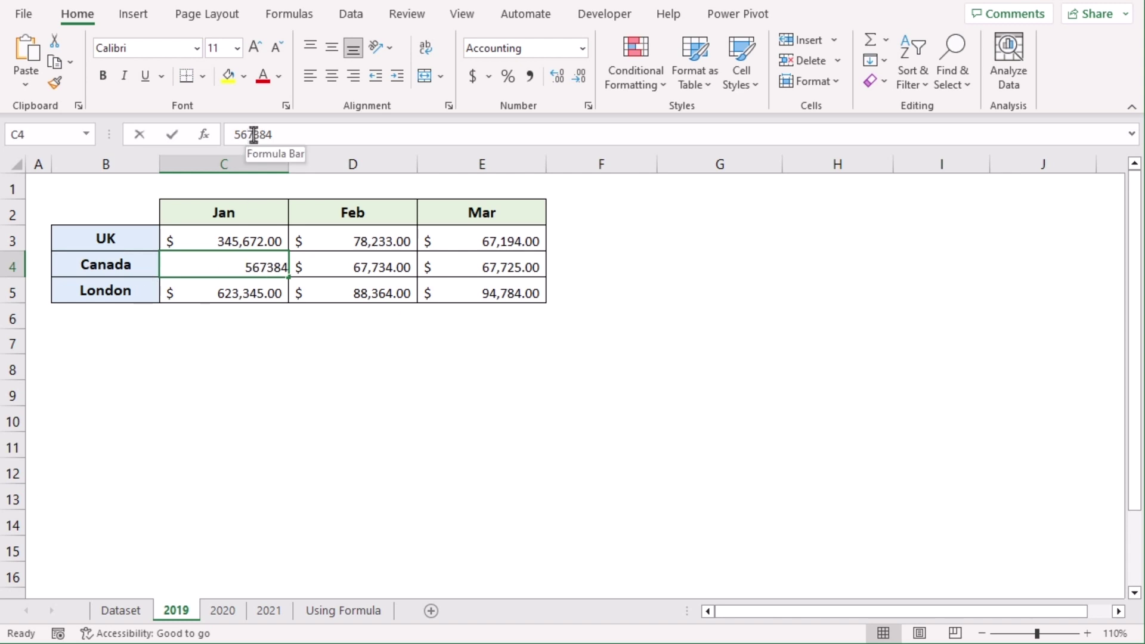
{"action": "key", "text": "Delete"}
{"action": "key", "text": "Delete"}
{"action": "key", "text": "Delete"}
{"action": "type", "text": "0"}
{"action": "key", "text": "Return"}
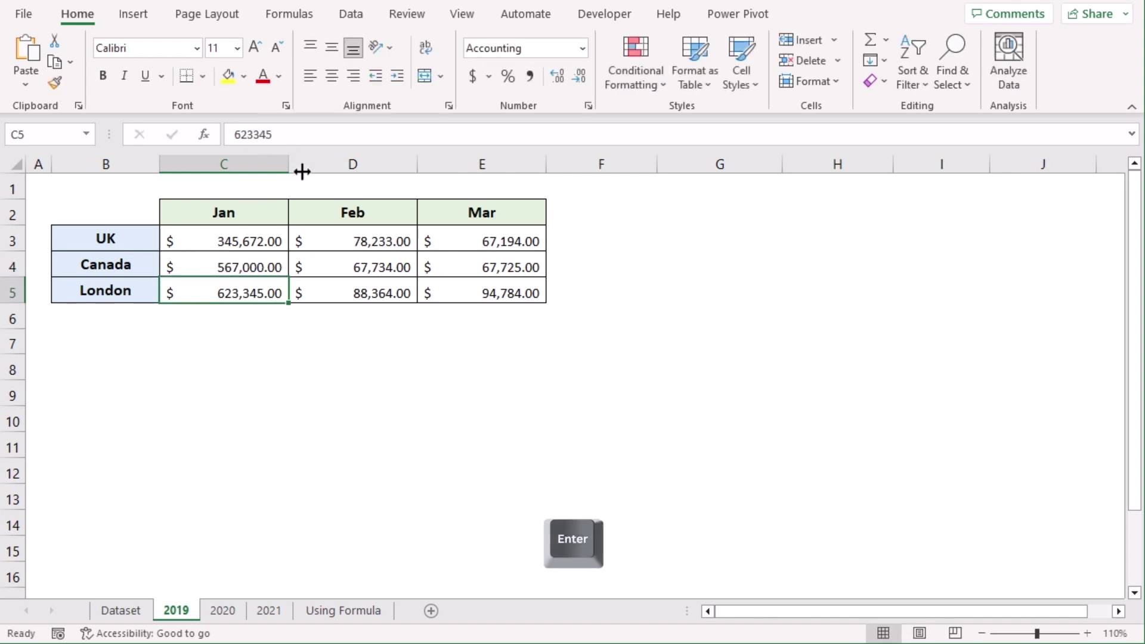
{"action": "left_click", "coordinate": [319, 612]}
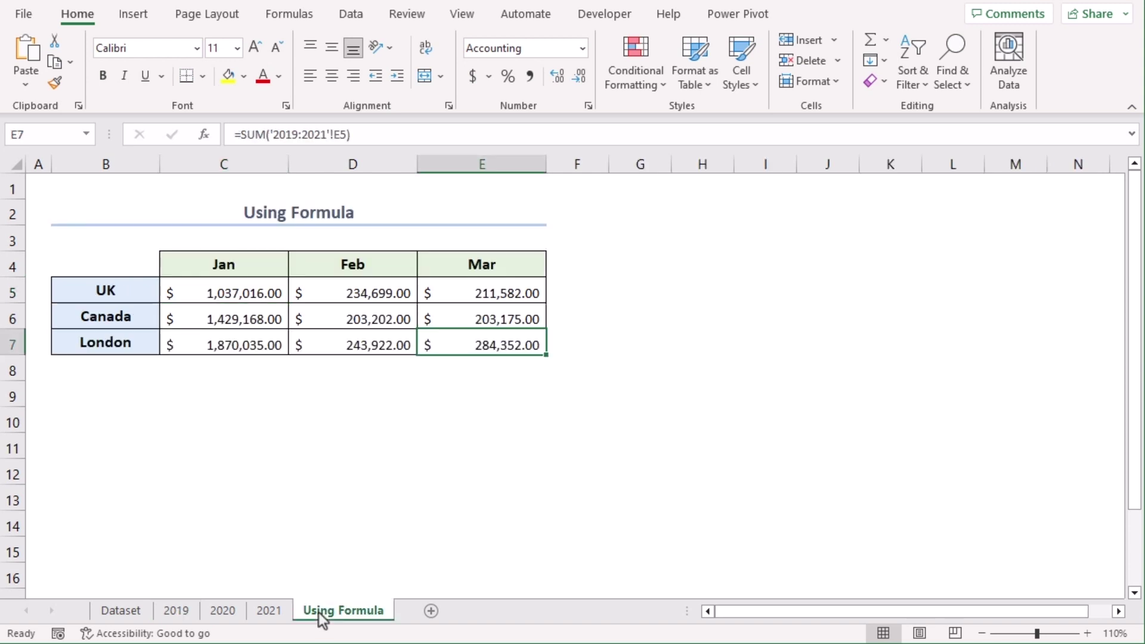
{"action": "left_click", "coordinate": [184, 318]}
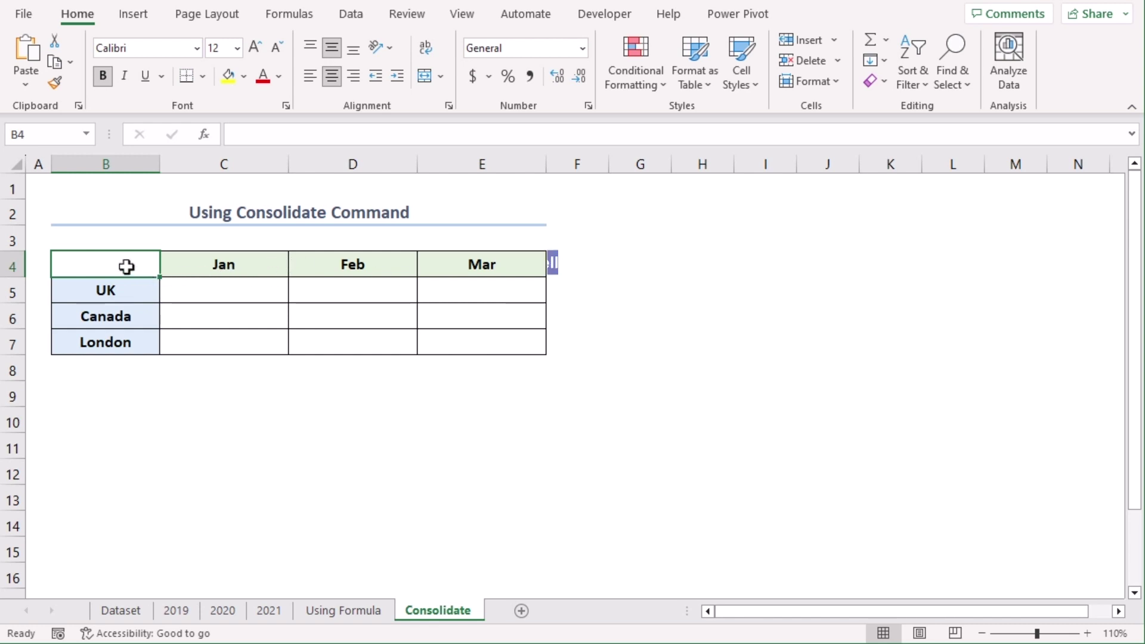
Bring up the Data ribbon commands to reach Consolidate.
{"action": "left_click", "coordinate": [351, 15]}
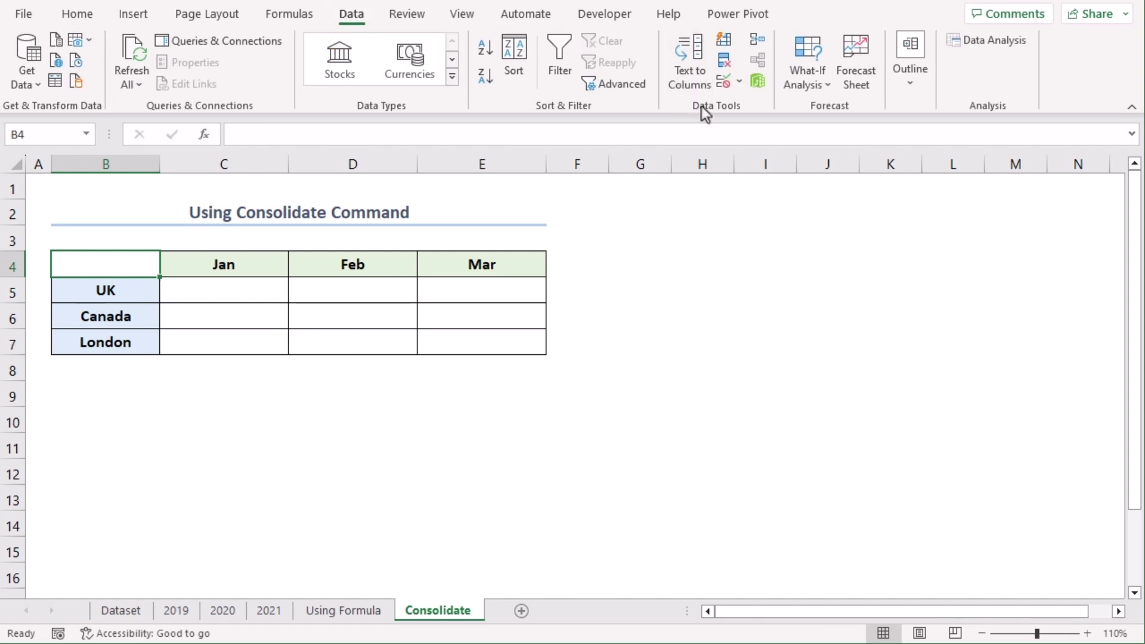
Open Consolidate and choose Sum as the summary function.
{"action": "left_click", "coordinate": [759, 39]}
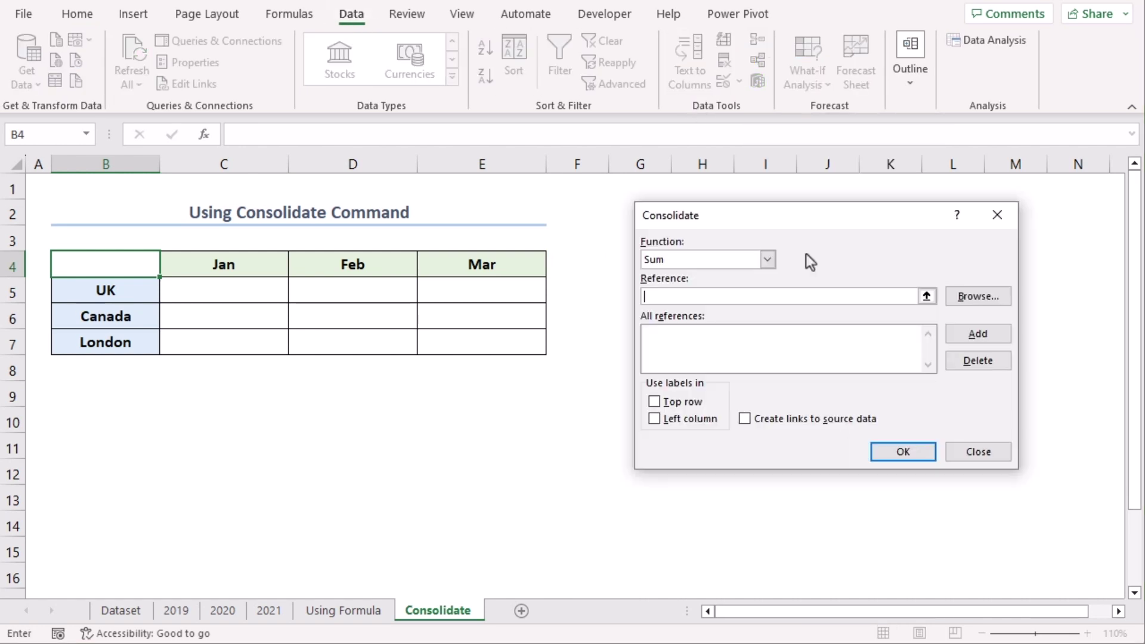
{"action": "left_click", "coordinate": [767, 260]}
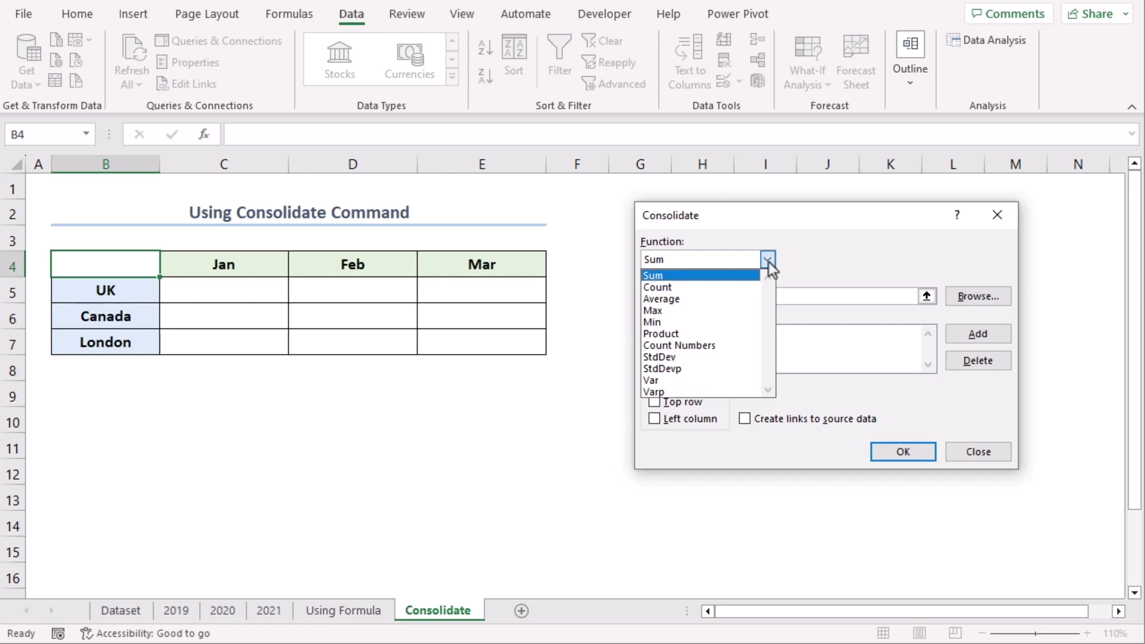
{"action": "left_click", "coordinate": [741, 276]}
{"action": "left_click", "coordinate": [755, 296]}
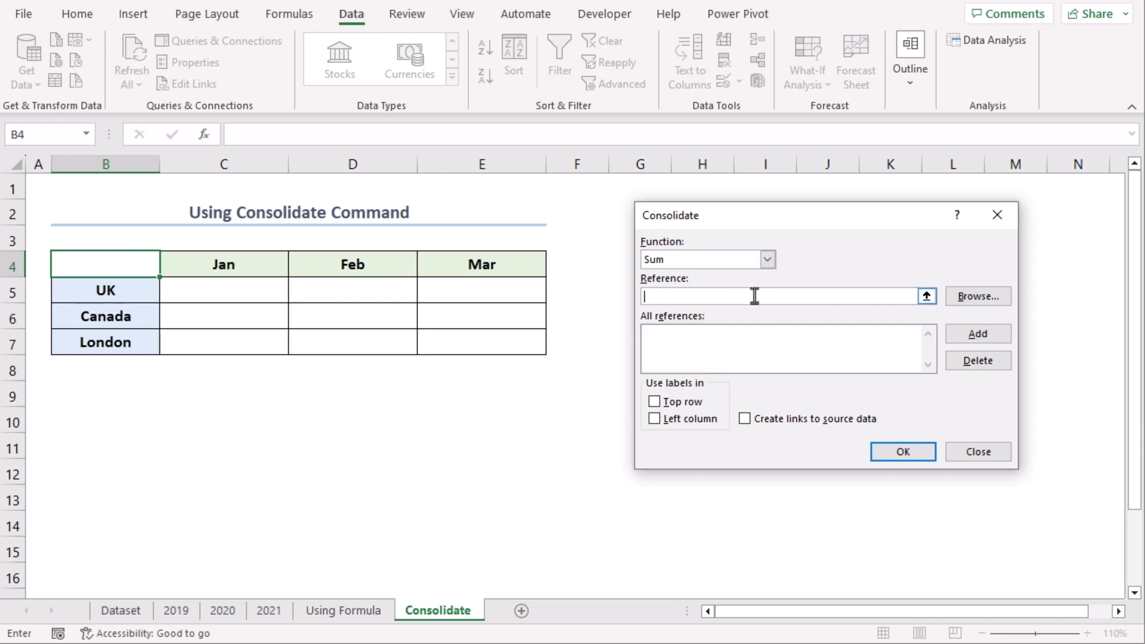
Add B2:E5 from the 2019, 2020 and 2021 sheets as sources, using the top row as labels.
{"action": "left_click", "coordinate": [184, 611]}
{"action": "left_click_drag", "start_coordinate": [114, 211], "coordinate": [460, 284]}
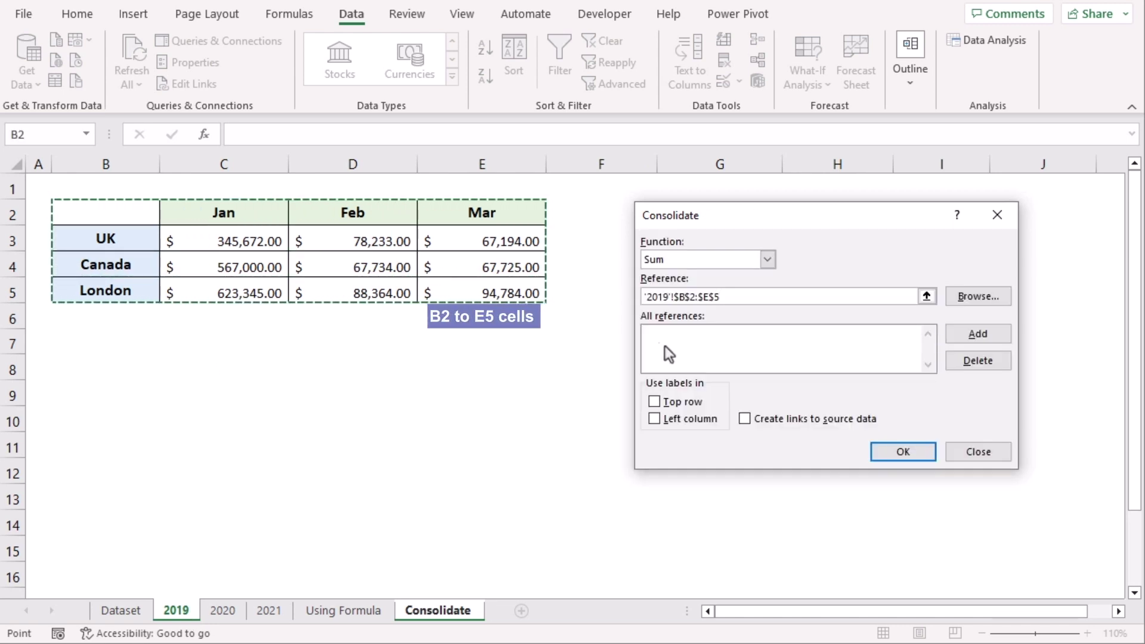
{"action": "left_click", "coordinate": [971, 342]}
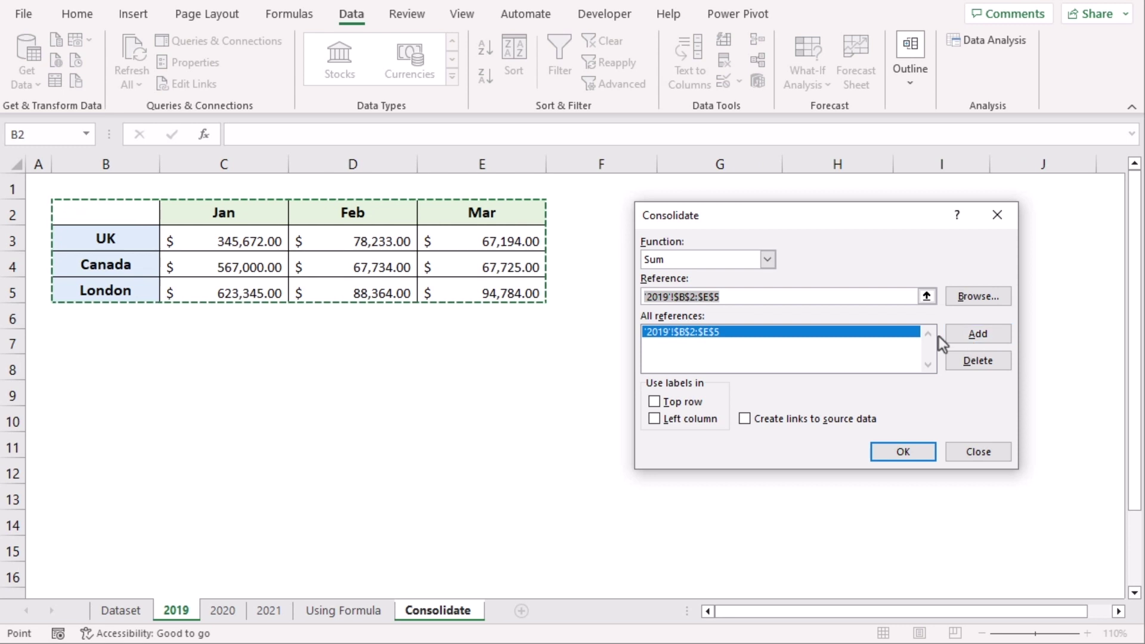
{"action": "left_click", "coordinate": [222, 616]}
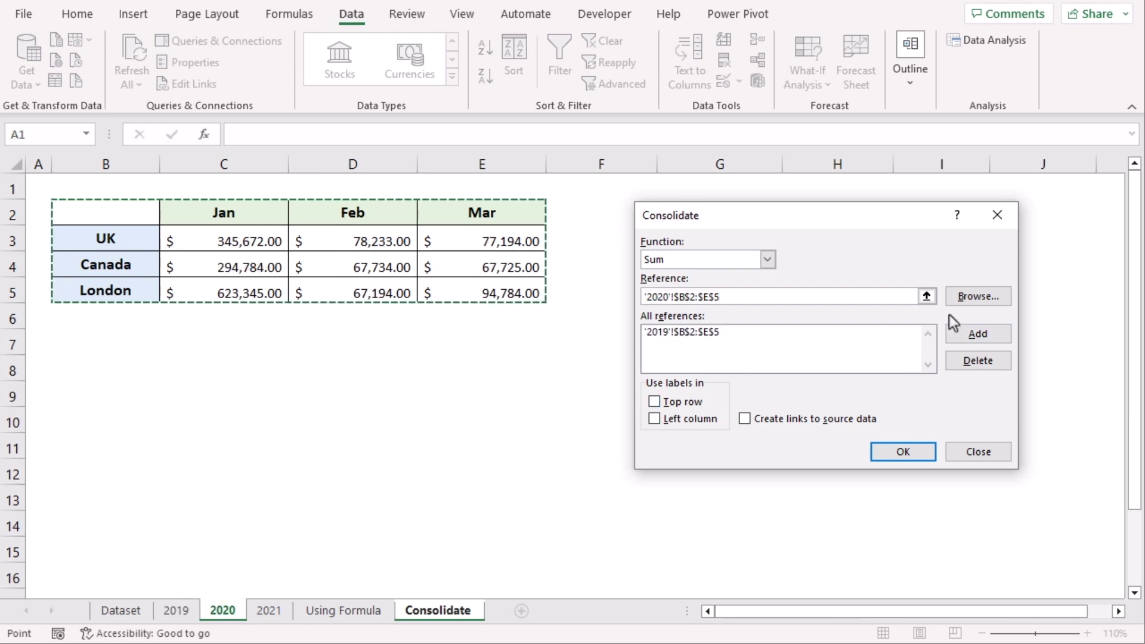
{"action": "left_click", "coordinate": [991, 333]}
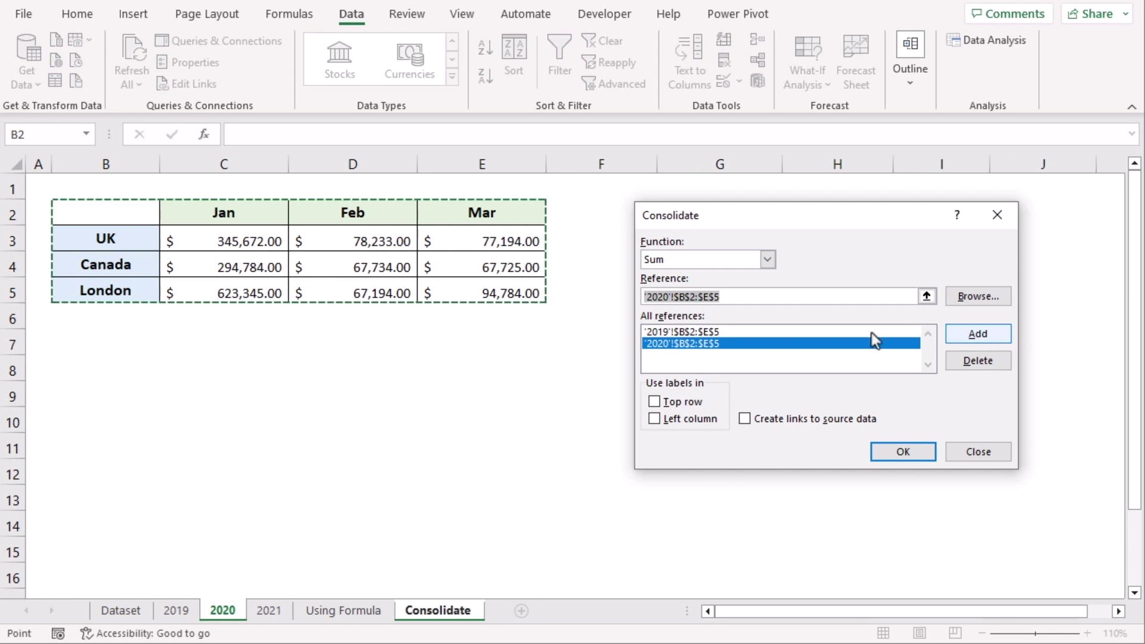
{"action": "left_click", "coordinate": [274, 615]}
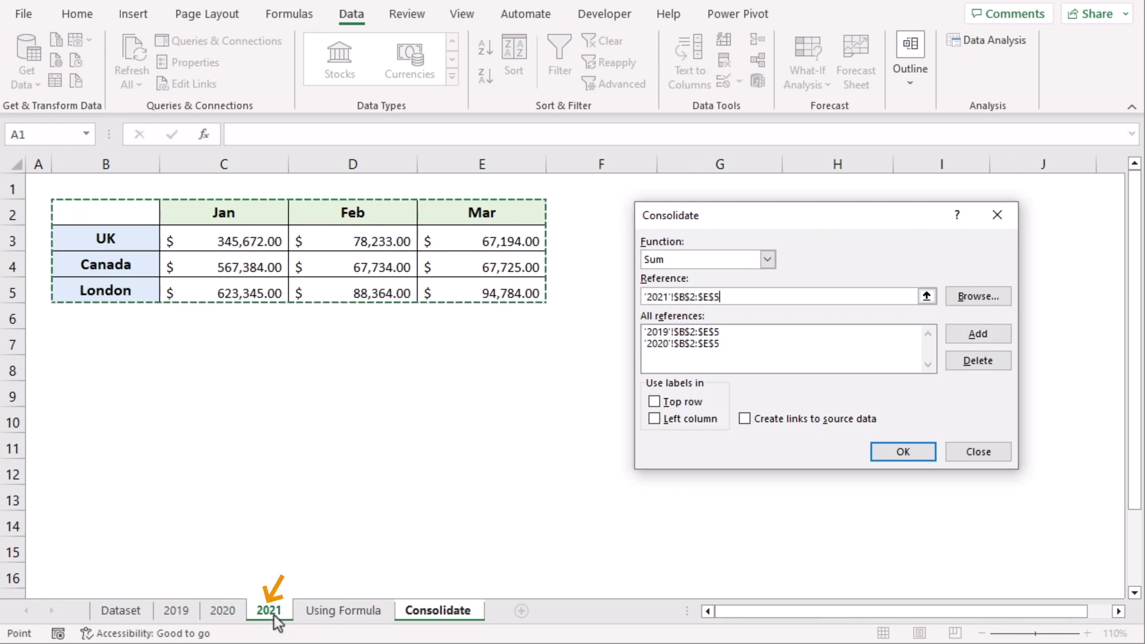
{"action": "left_click", "coordinate": [979, 335]}
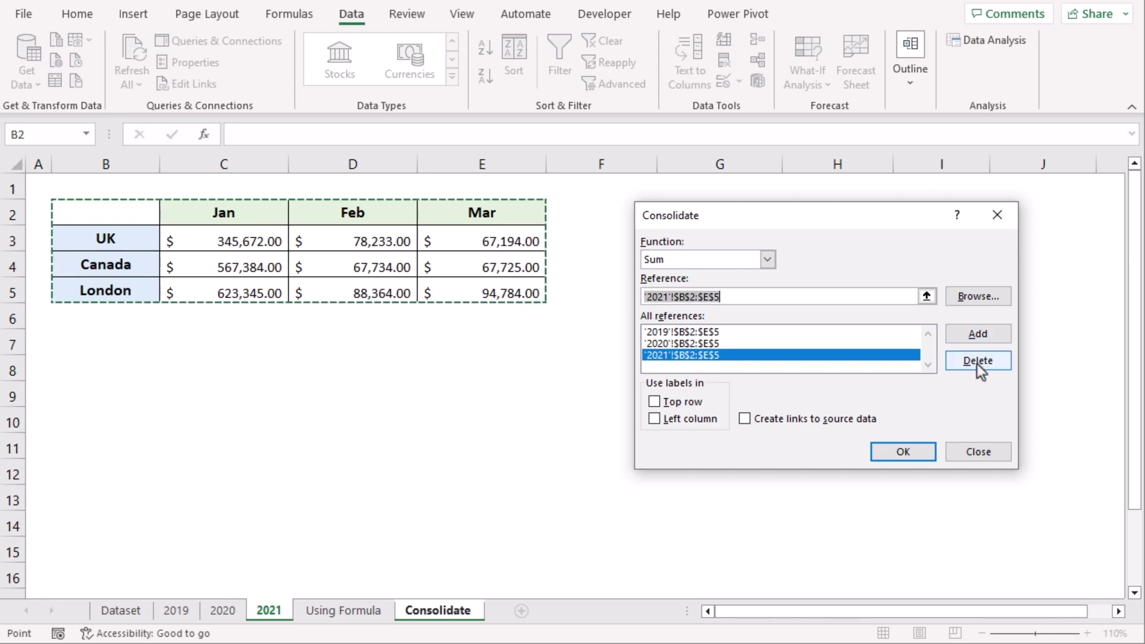
{"action": "left_click", "coordinate": [655, 402]}
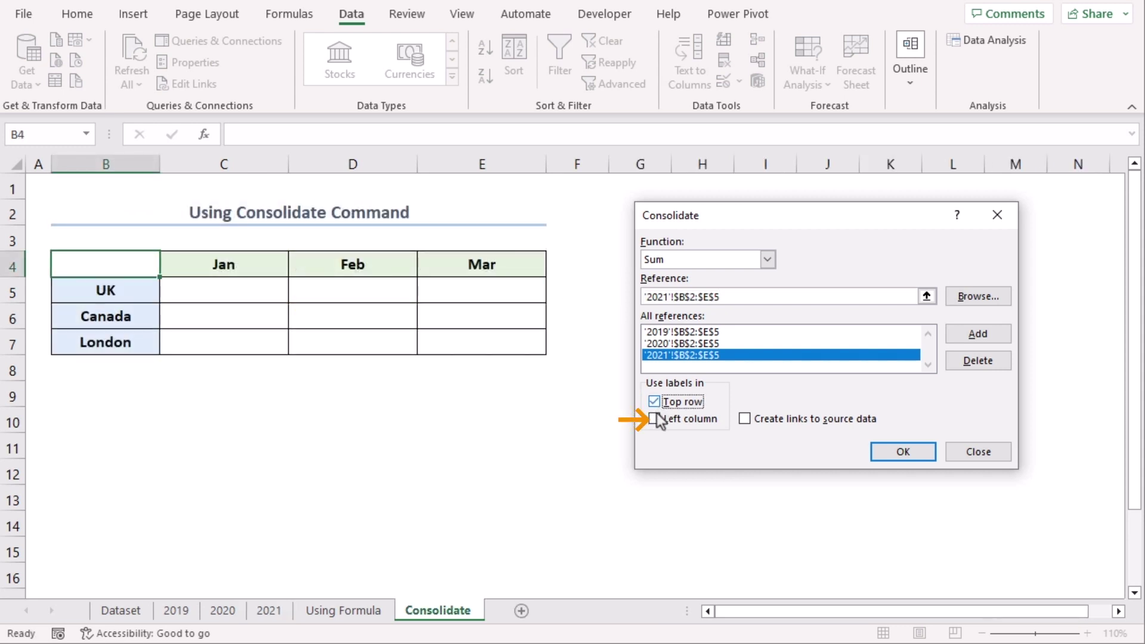
Enable Left column labels and Create links to source data, then run the consolidation.
{"action": "left_click", "coordinate": [655, 419]}
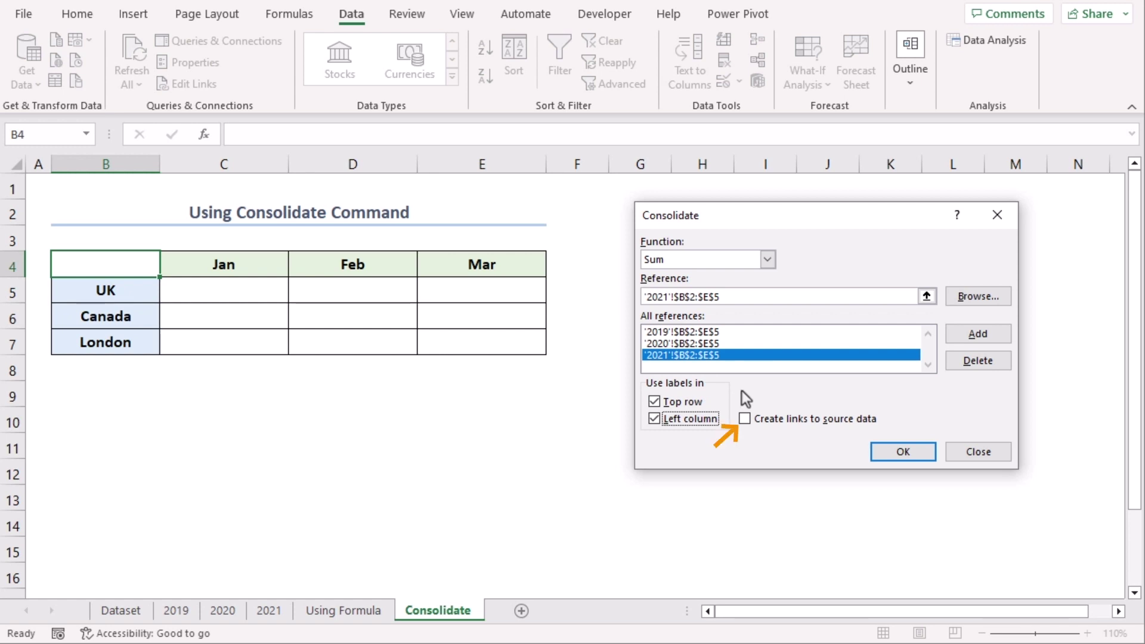
{"action": "left_click", "coordinate": [749, 419]}
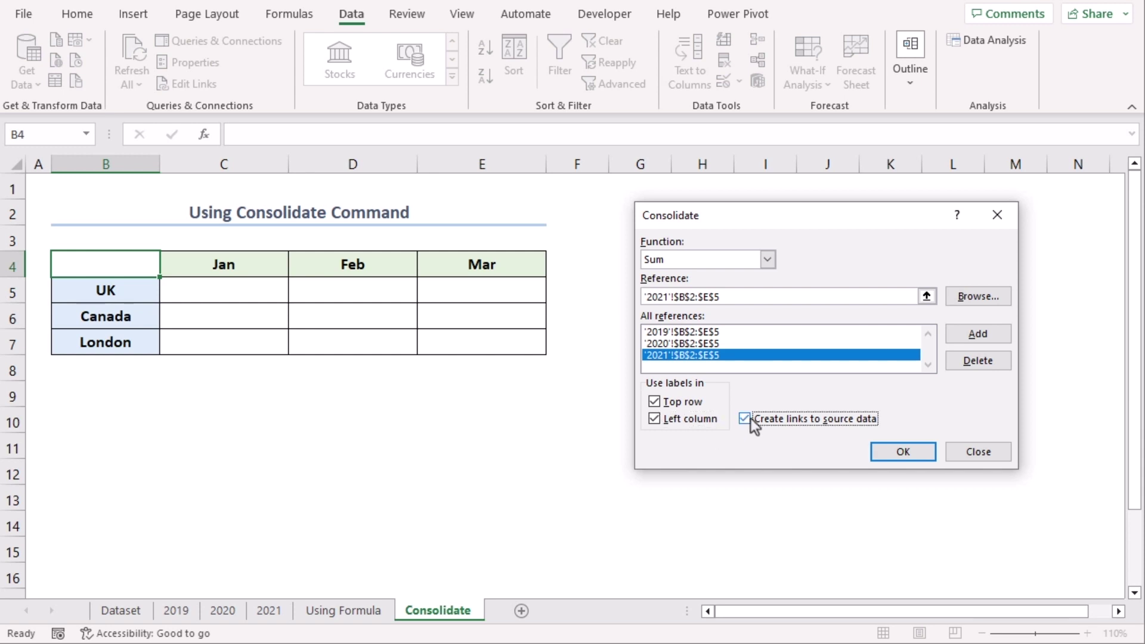
{"action": "left_click", "coordinate": [902, 452]}
{"action": "left_click", "coordinate": [255, 453]}
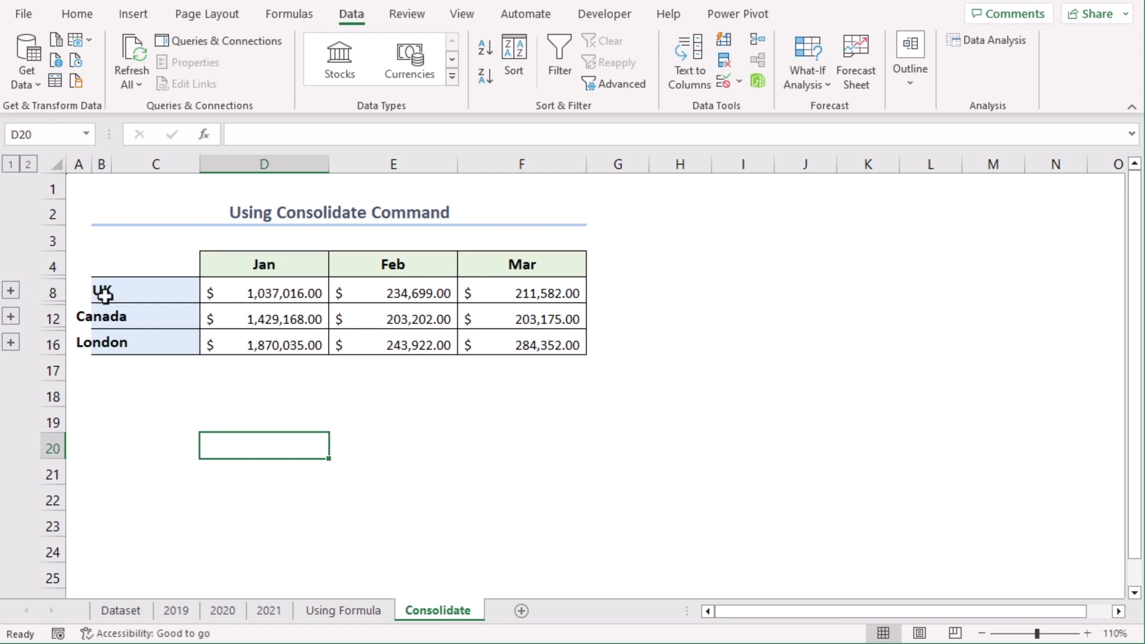
Cut the UK, Canada and London labels from B8:B16 and paste them at C8.
{"action": "left_click_drag", "start_coordinate": [99, 290], "coordinate": [108, 339]}
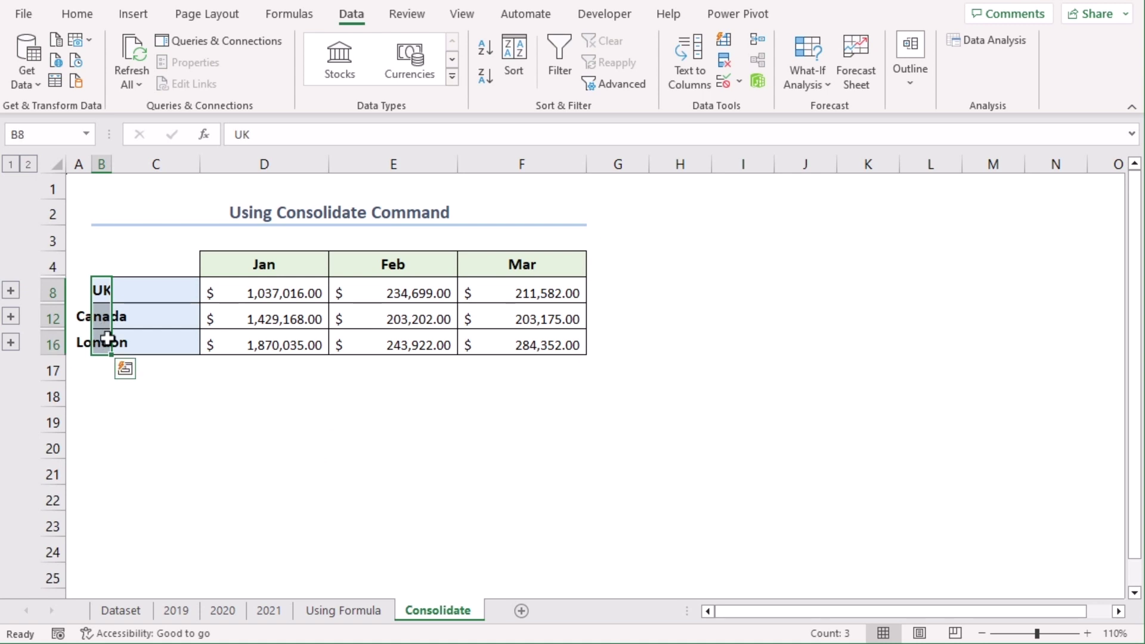
{"action": "key", "text": "ctrl+x"}
{"action": "left_click", "coordinate": [145, 289]}
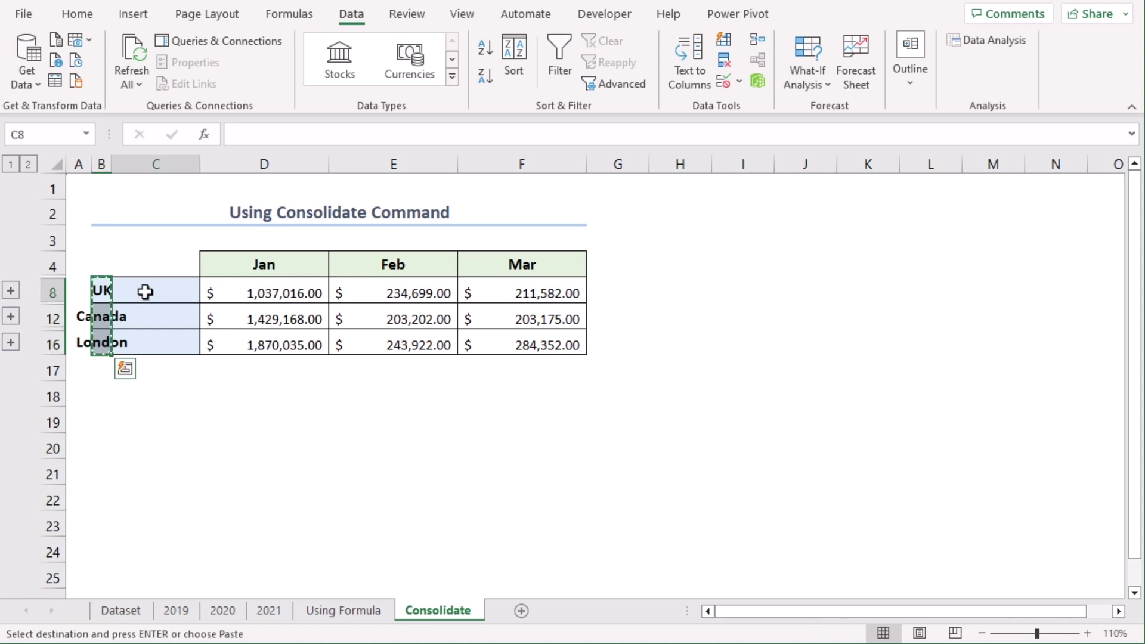
{"action": "key", "text": "ctrl+v"}
{"action": "left_click", "coordinate": [251, 417]}
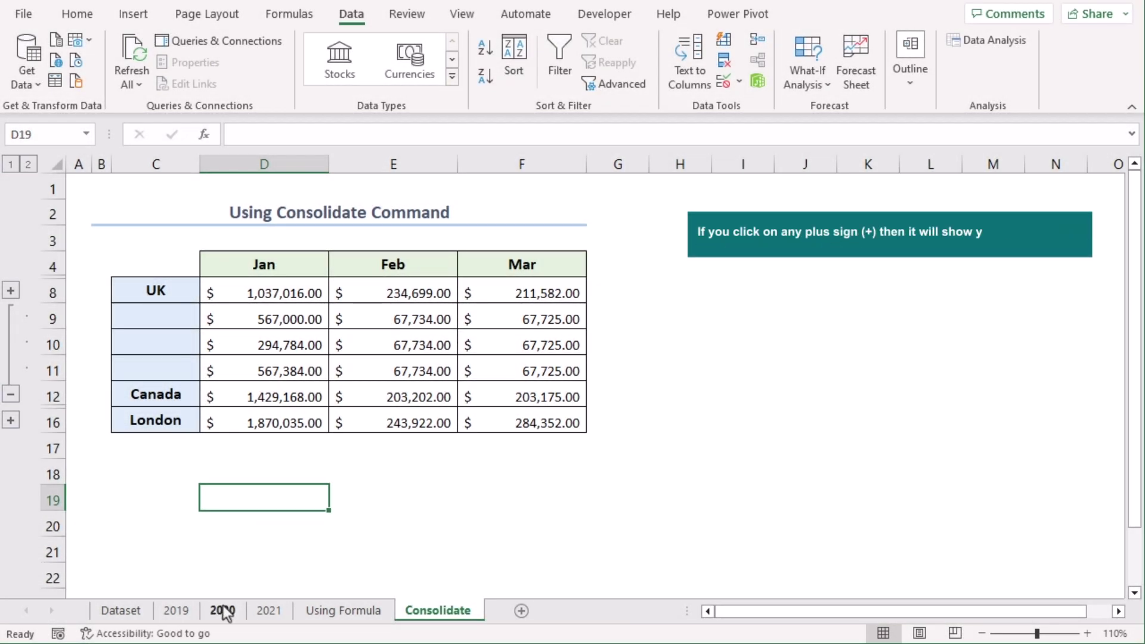
Compare Canada's values on the 2019, 2020 and 2021 sheets, then return to Consolidate.
{"action": "left_click", "coordinate": [176, 611]}
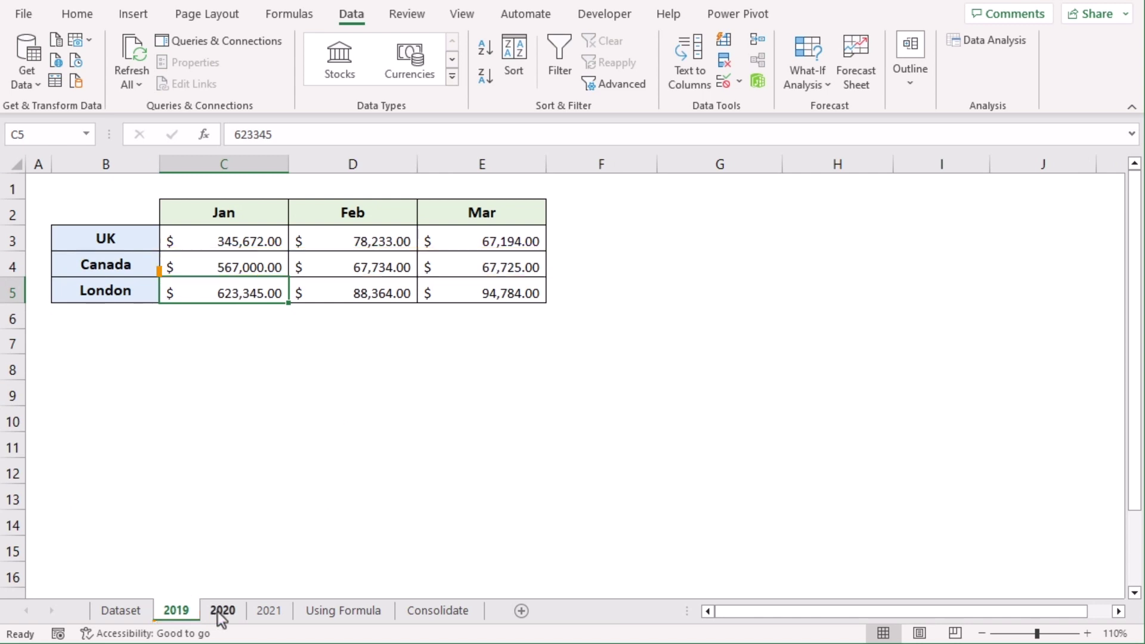
{"action": "left_click", "coordinate": [220, 611]}
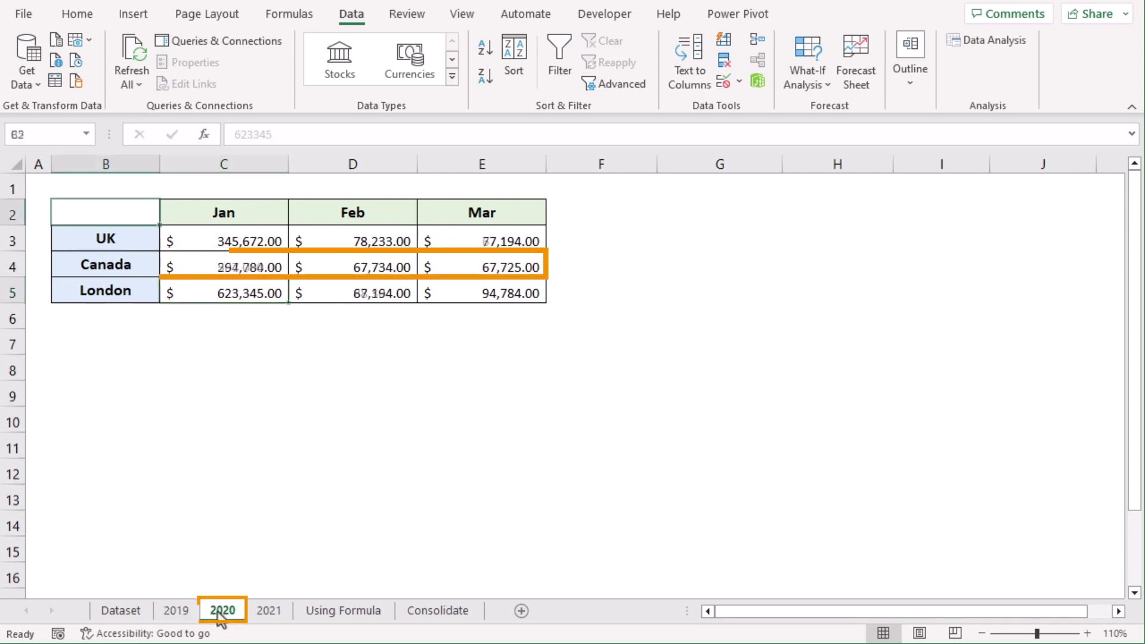
{"action": "left_click", "coordinate": [269, 610]}
{"action": "left_click", "coordinate": [421, 615]}
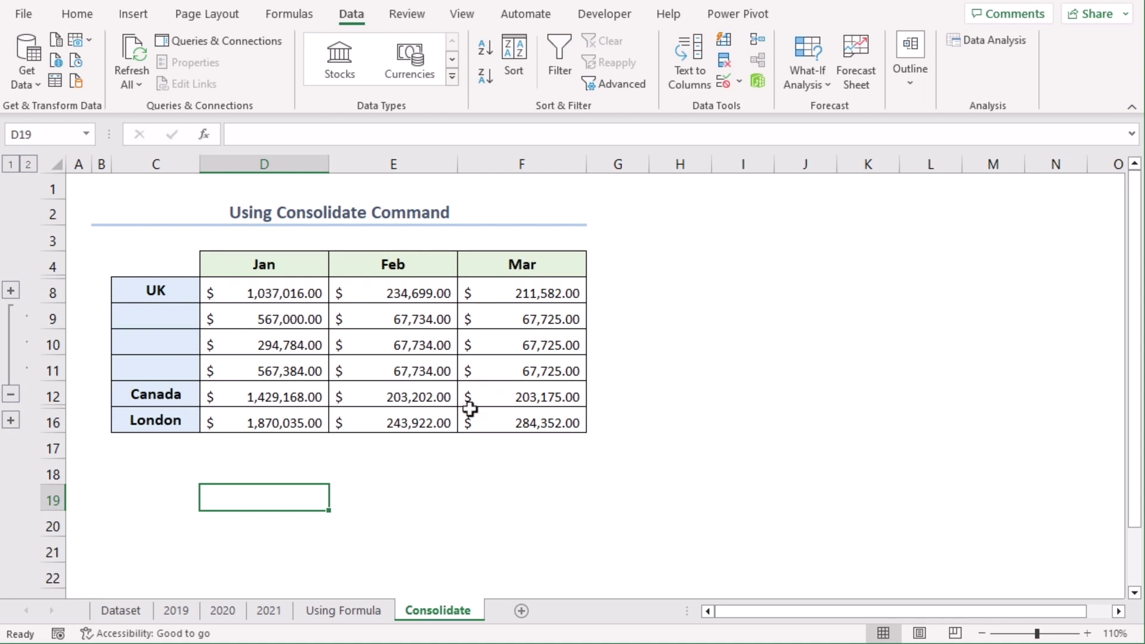
Enter 60000 as Canada's 2021 March sales and check the Canada March total in F12.
{"action": "left_click", "coordinate": [268, 610]}
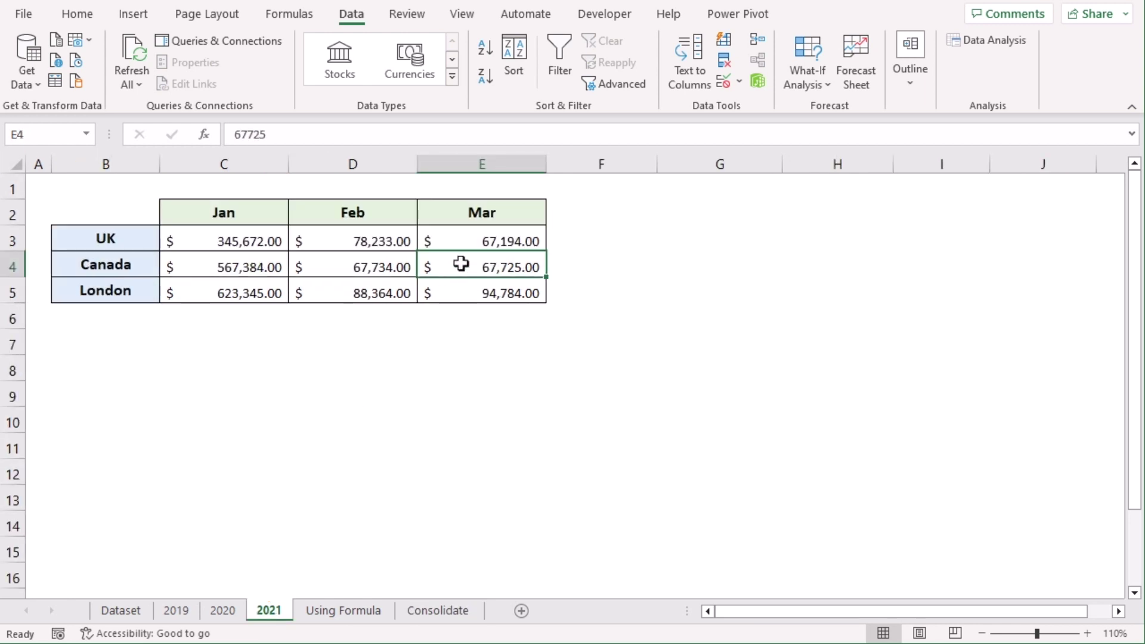
{"action": "type", "text": "60000"}
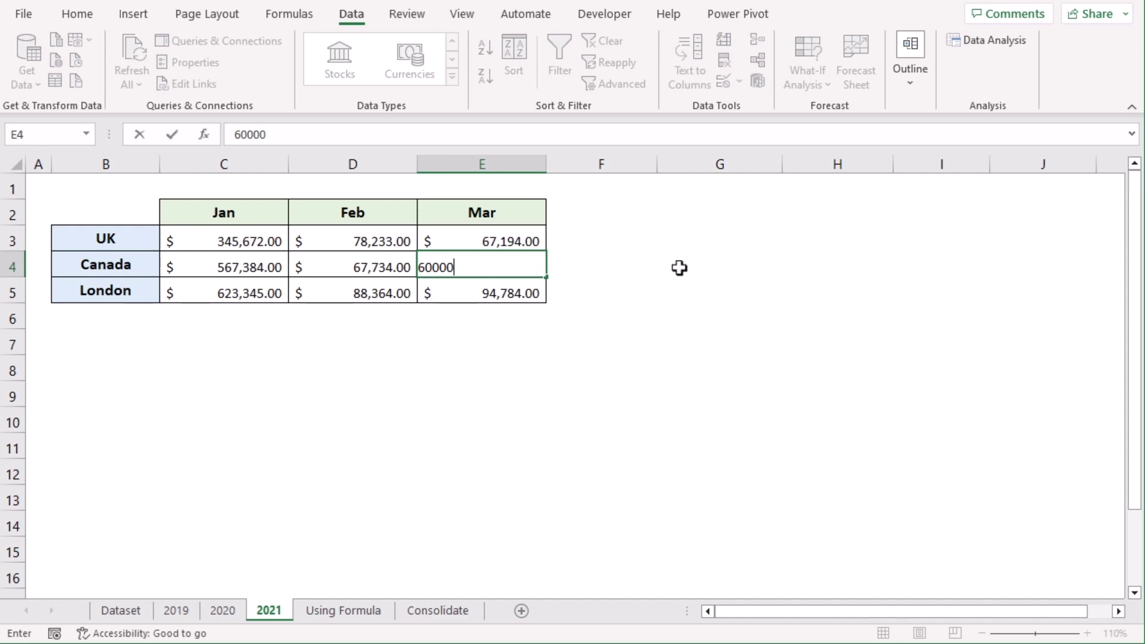
{"action": "key", "text": "Return"}
{"action": "left_click", "coordinate": [453, 610]}
{"action": "left_click", "coordinate": [564, 385]}
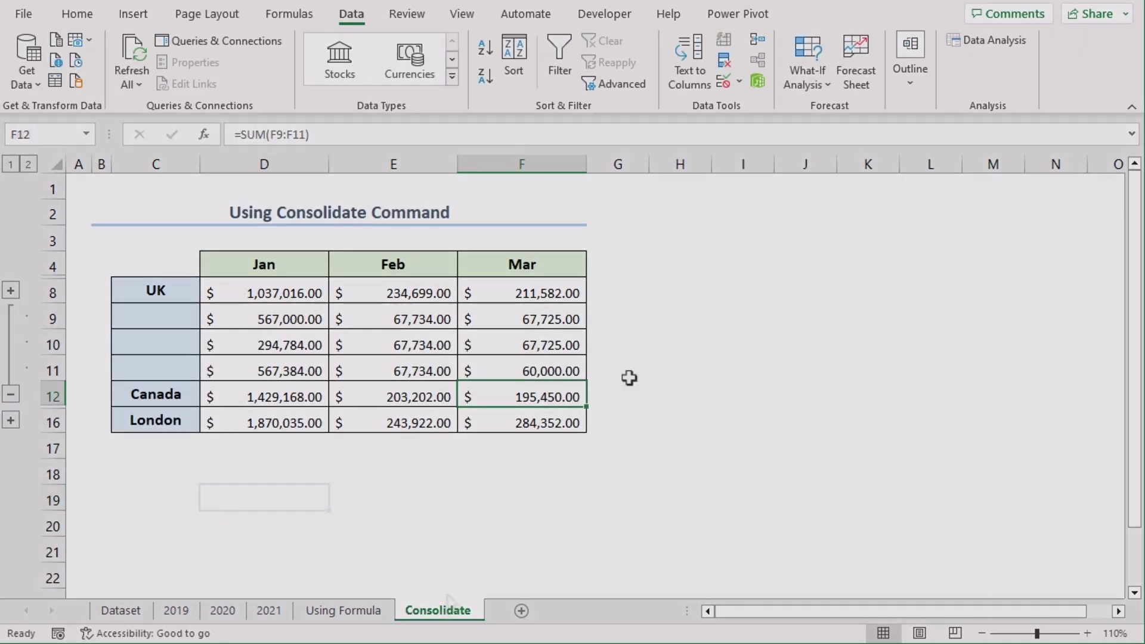